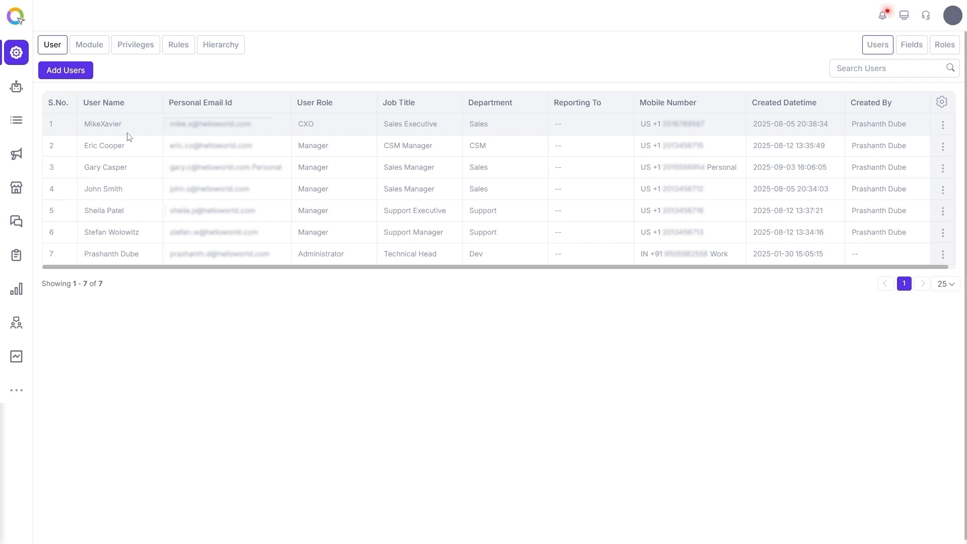
click(943, 126)
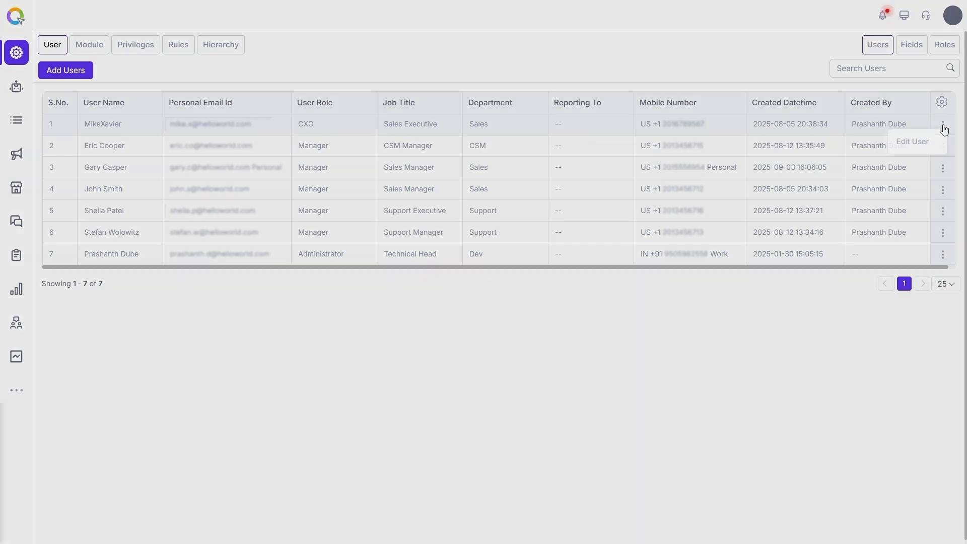
click(929, 144)
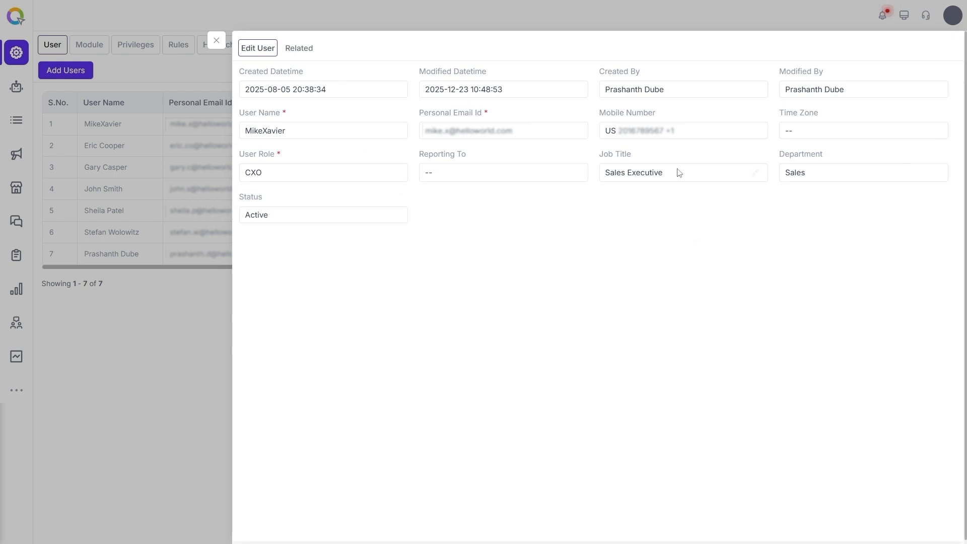
click(574, 174)
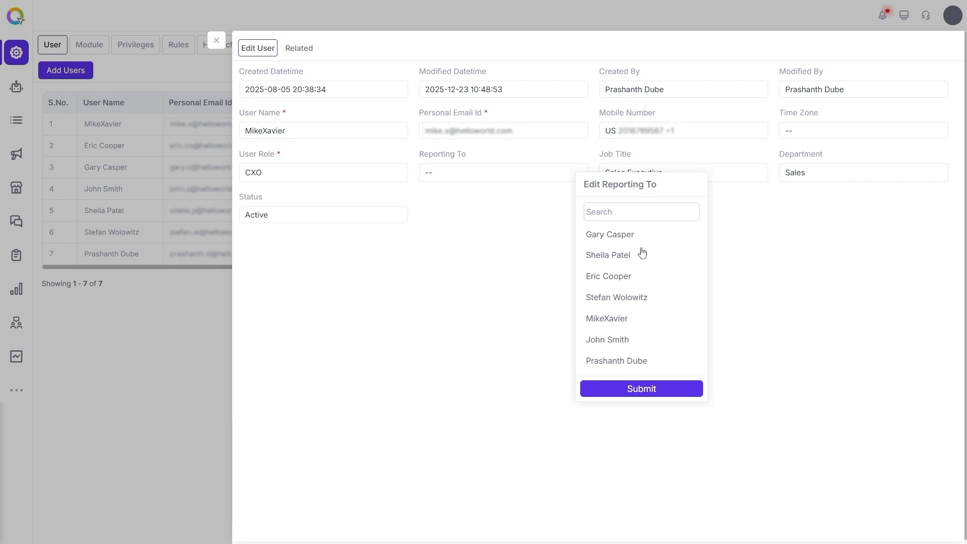
click(658, 302)
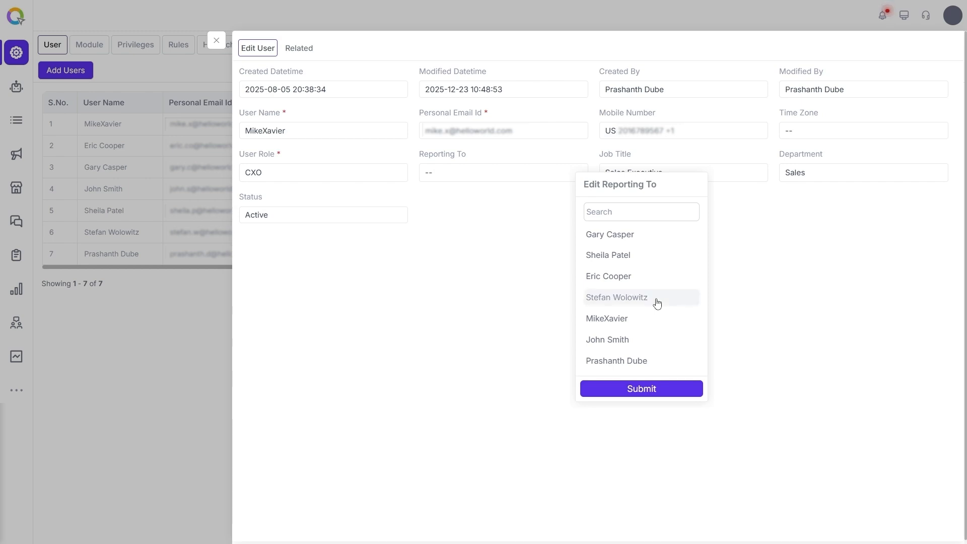
click(648, 389)
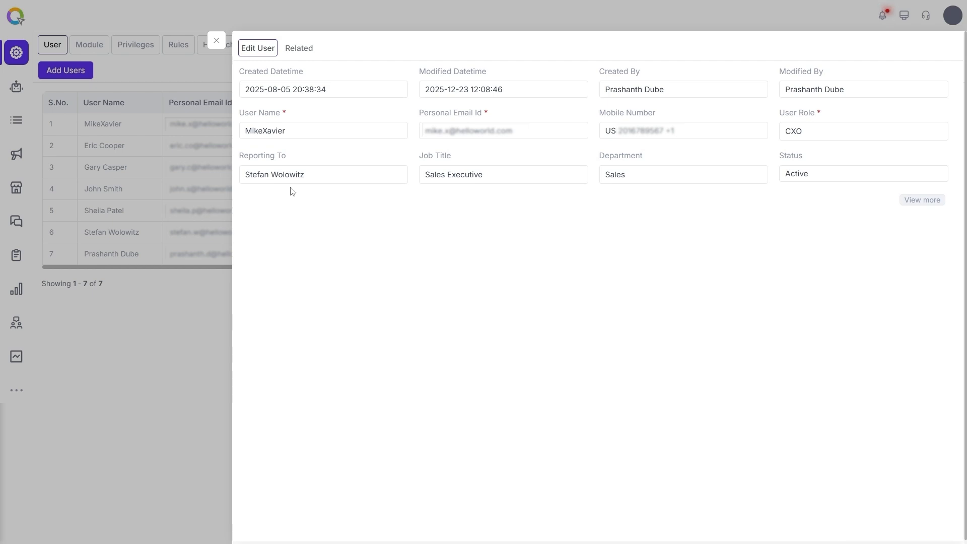
click(217, 41)
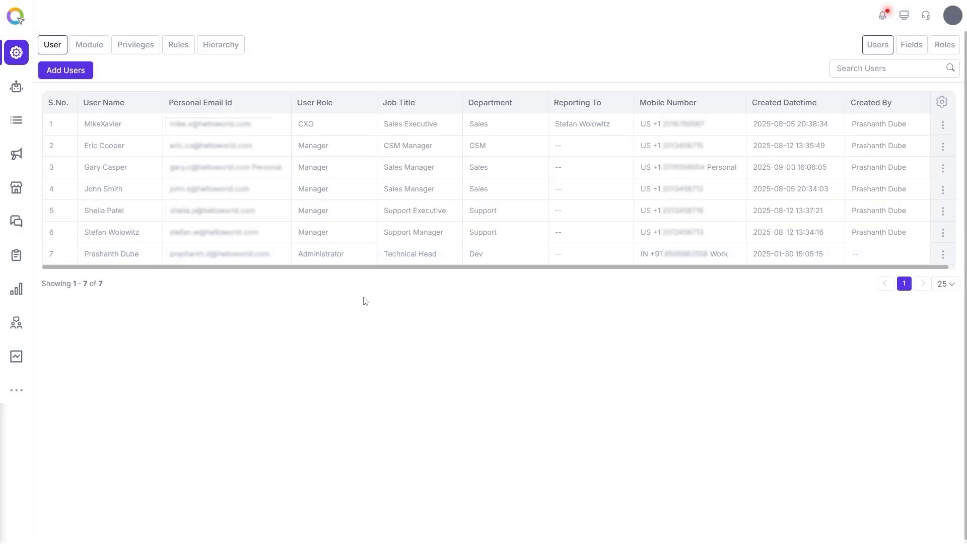
click(224, 48)
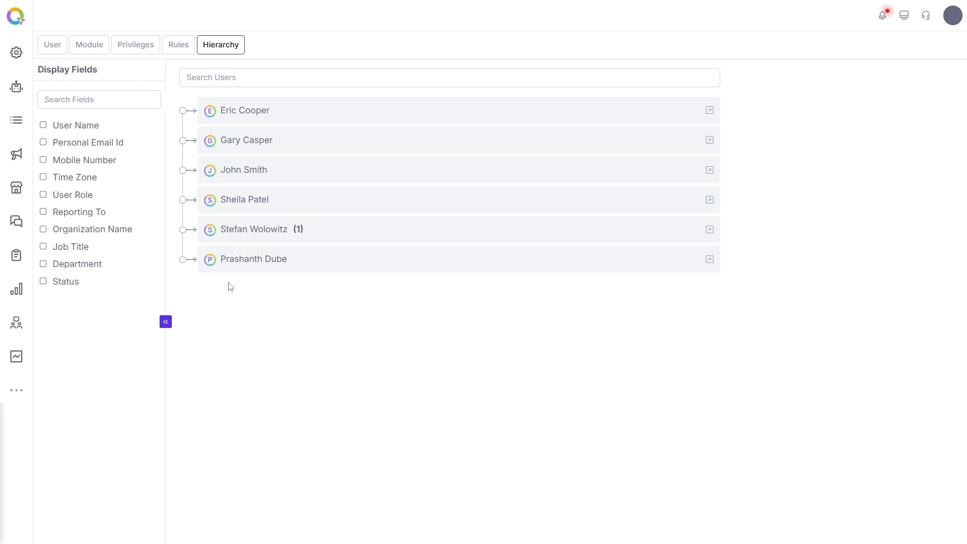
click(257, 234)
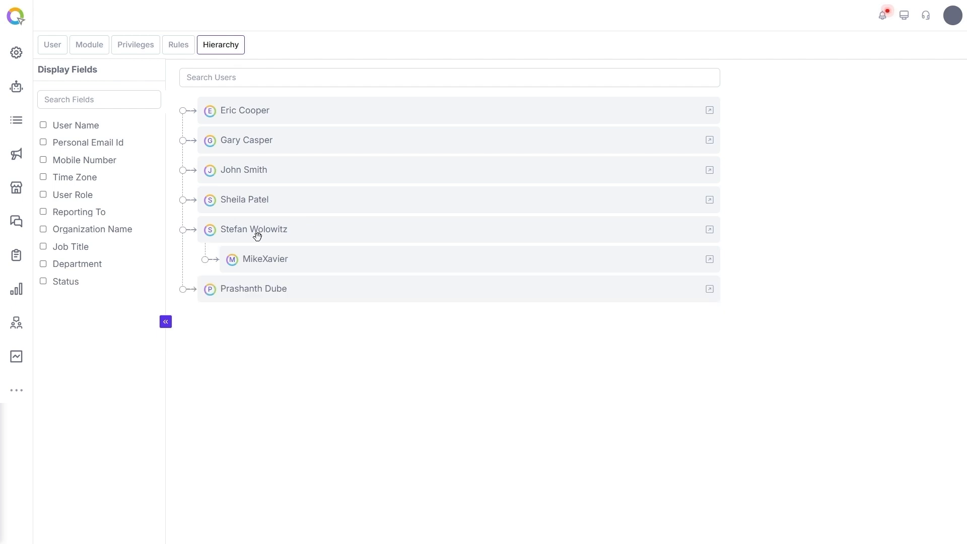
click(263, 259)
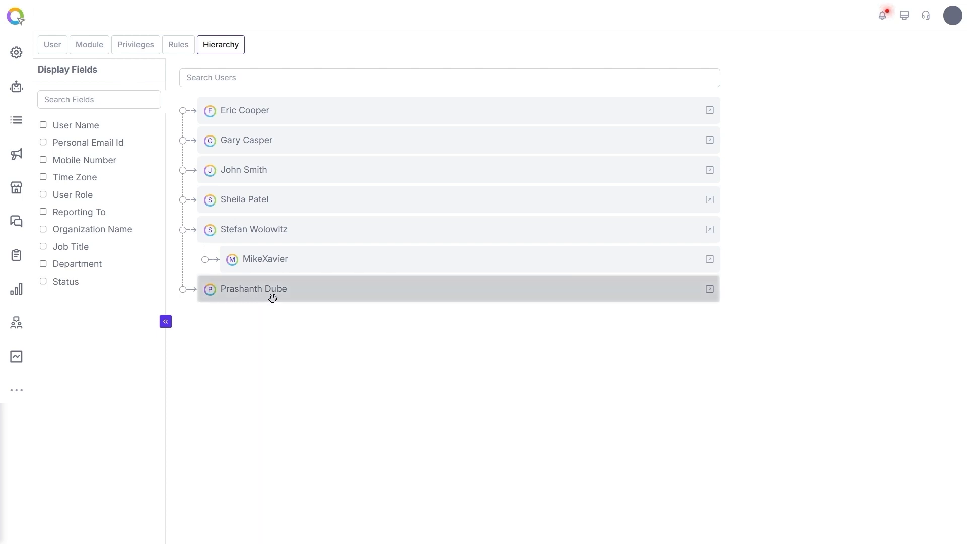
click(251, 232)
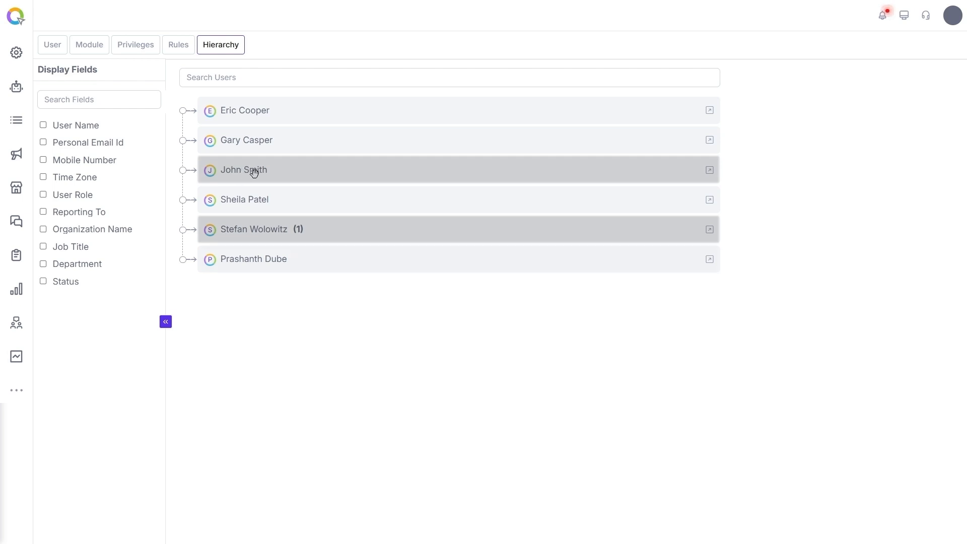
drag(263, 225, 266, 242)
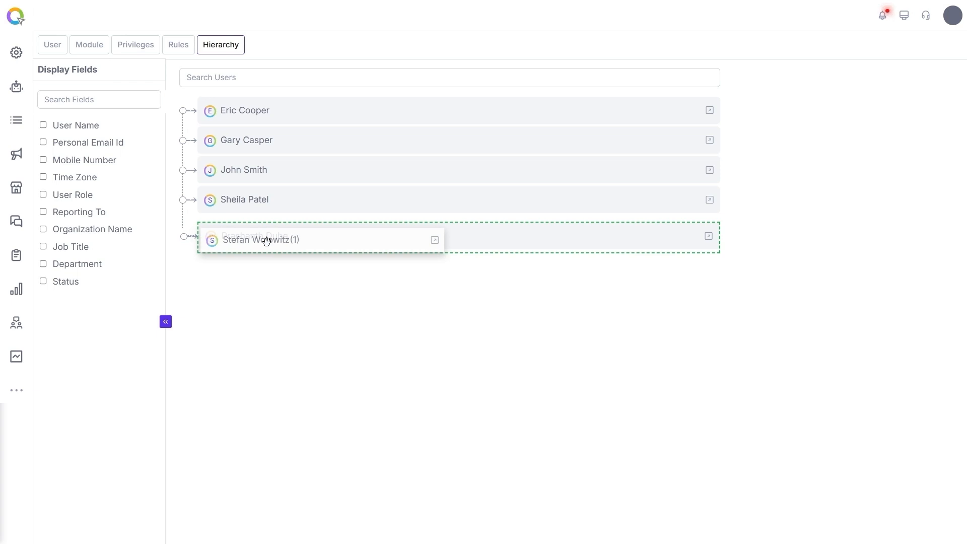
drag(267, 241, 266, 240)
drag(262, 171, 269, 212)
drag(261, 166, 282, 182)
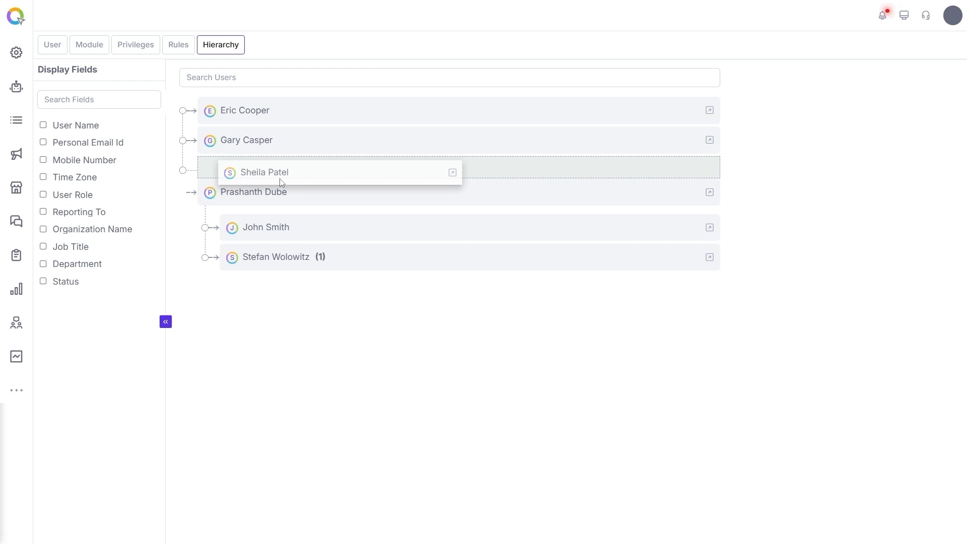
drag(281, 180, 274, 182)
drag(254, 142, 288, 209)
drag(261, 136, 302, 189)
drag(255, 113, 307, 199)
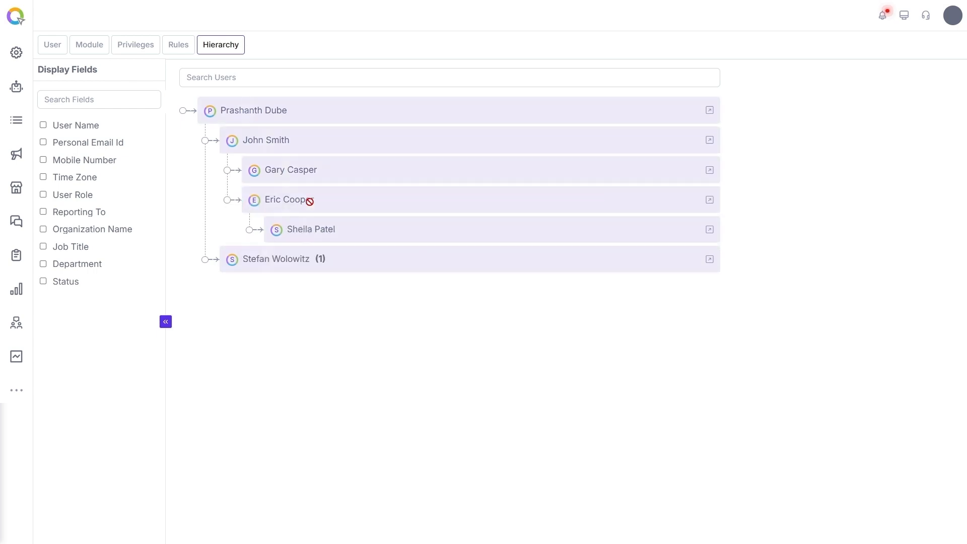
click(251, 262)
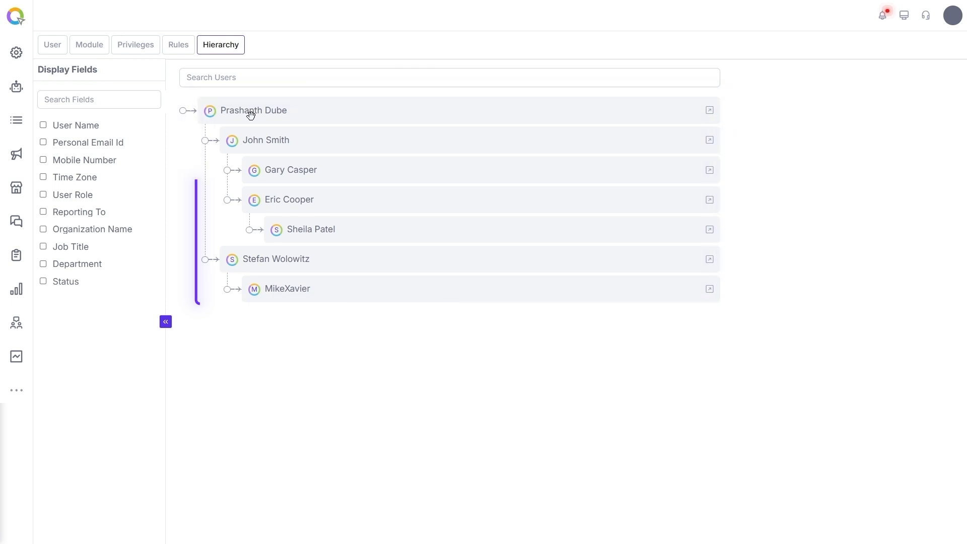
click(234, 260)
click(271, 206)
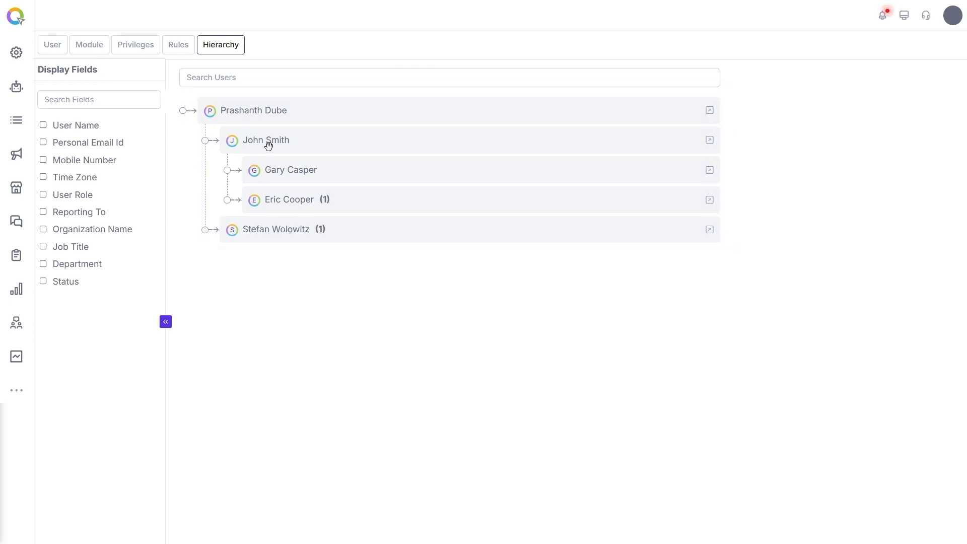
click(268, 147)
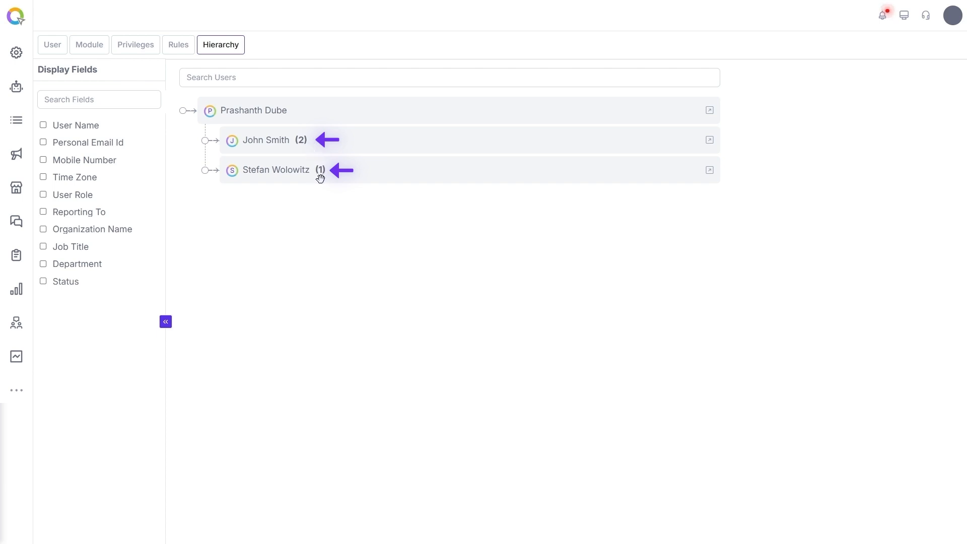
click(301, 150)
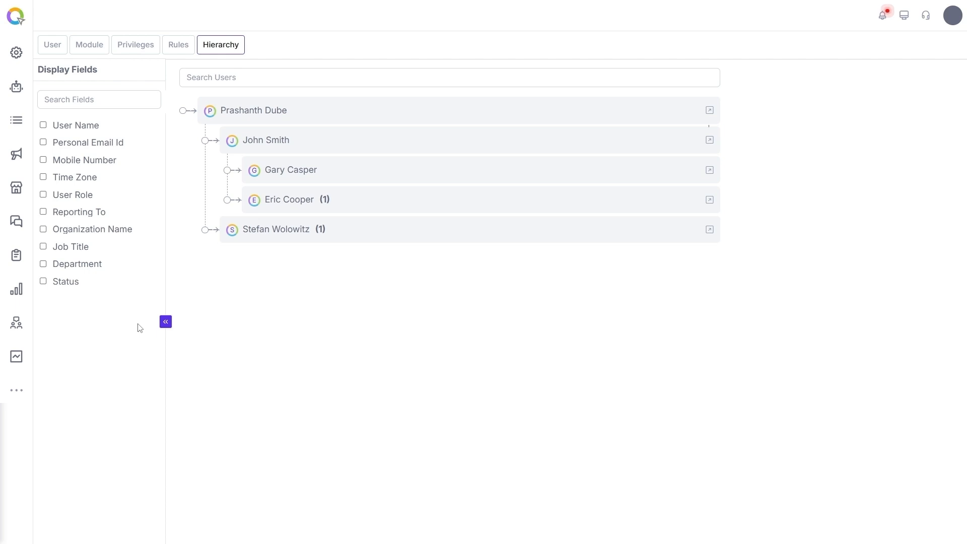
click(710, 112)
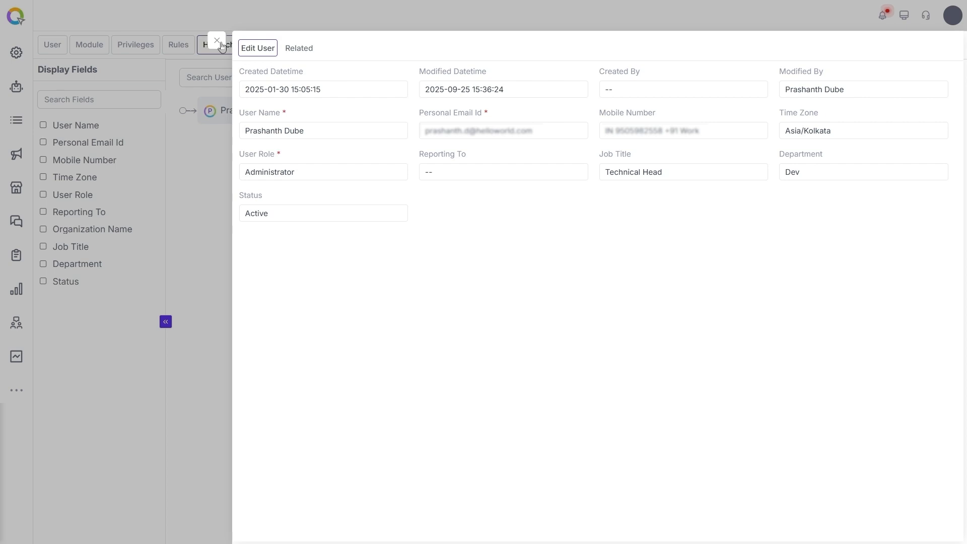
click(217, 40)
click(297, 116)
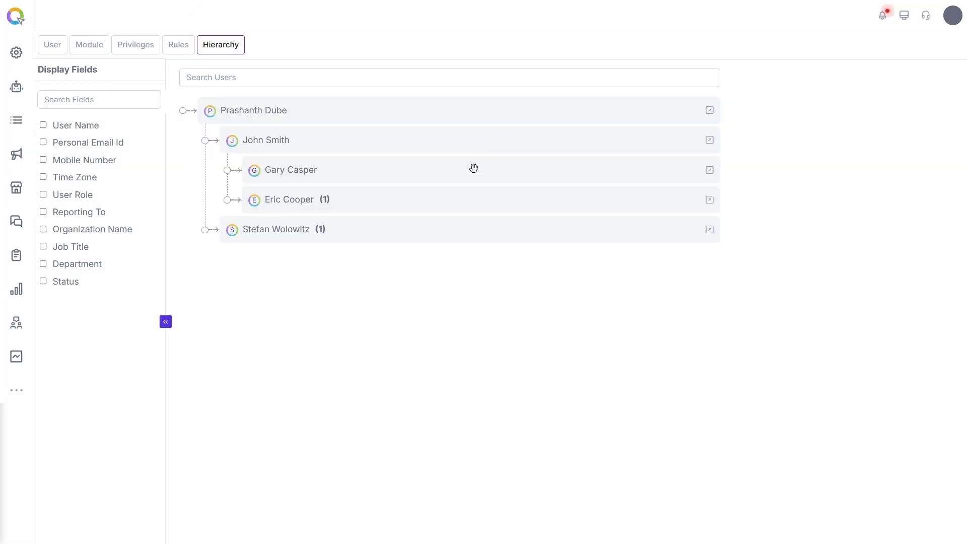
click(429, 201)
click(392, 256)
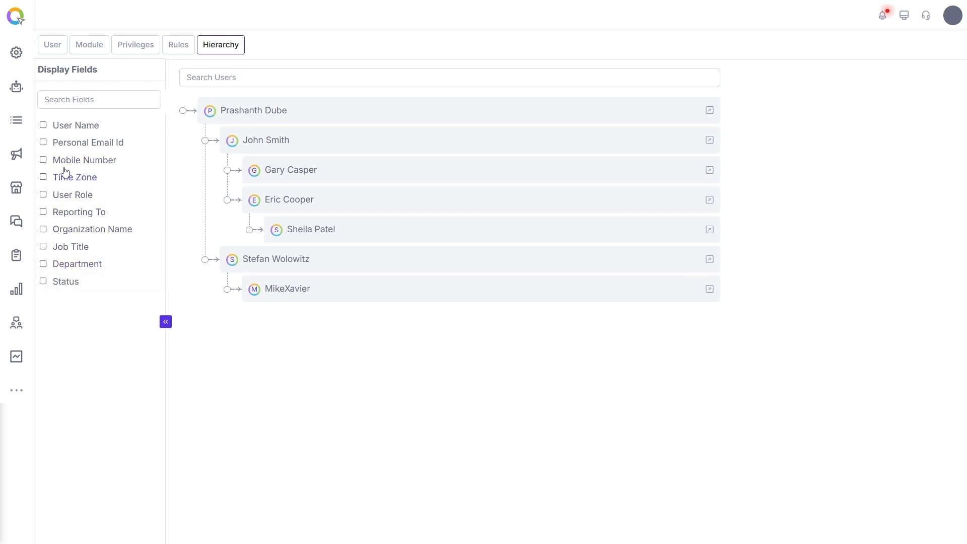
click(69, 146)
click(69, 281)
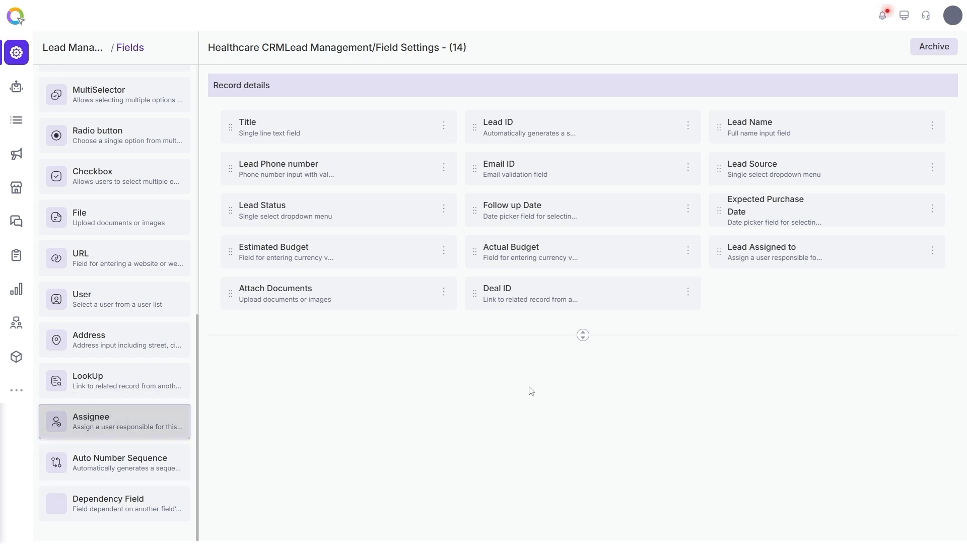
Set the Lead Assigned to field's User Visibility to Hierarchy Wise, save, and close the panel
click(753, 258)
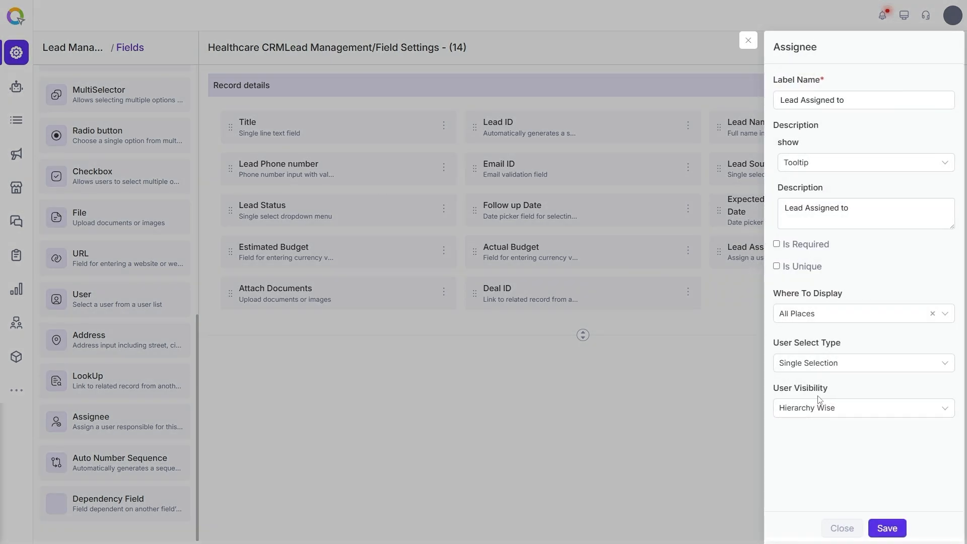
click(836, 408)
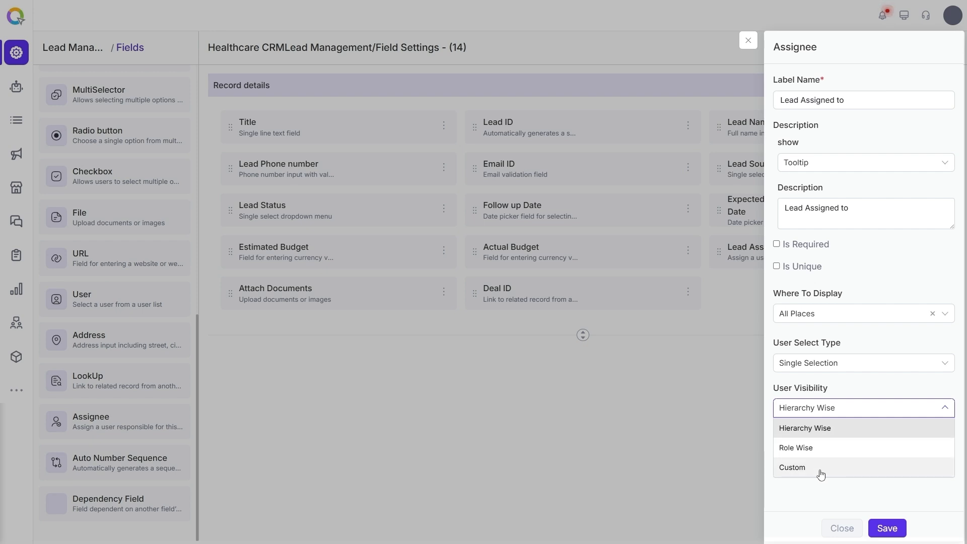
click(827, 435)
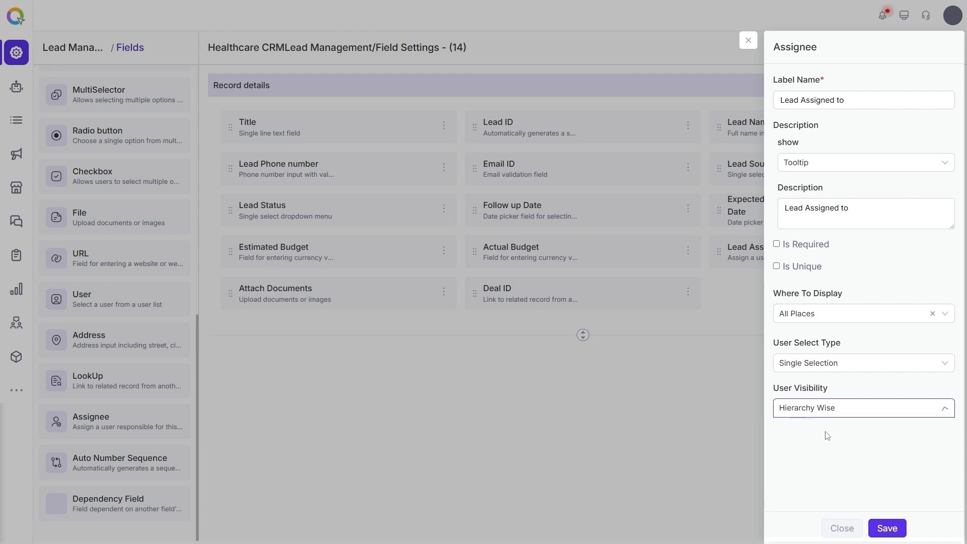
click(887, 528)
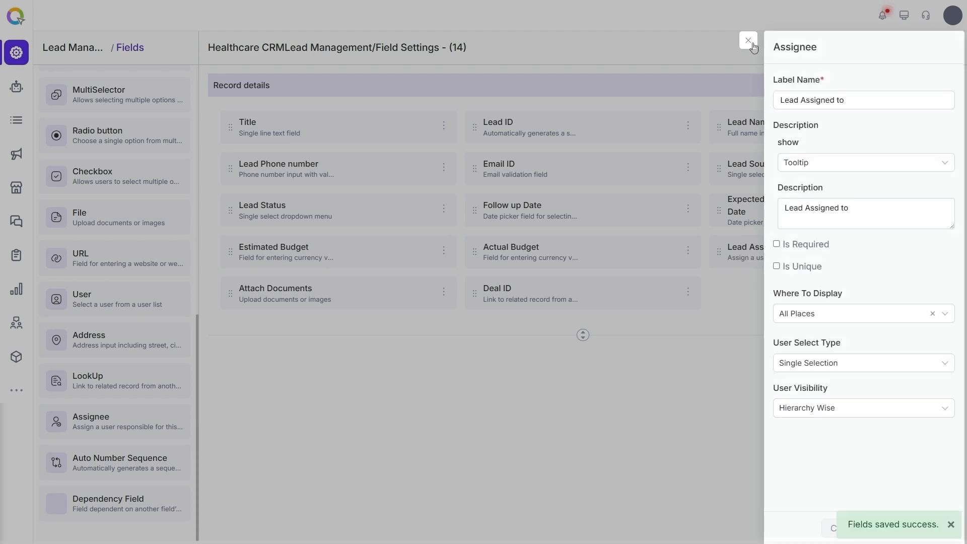
click(749, 40)
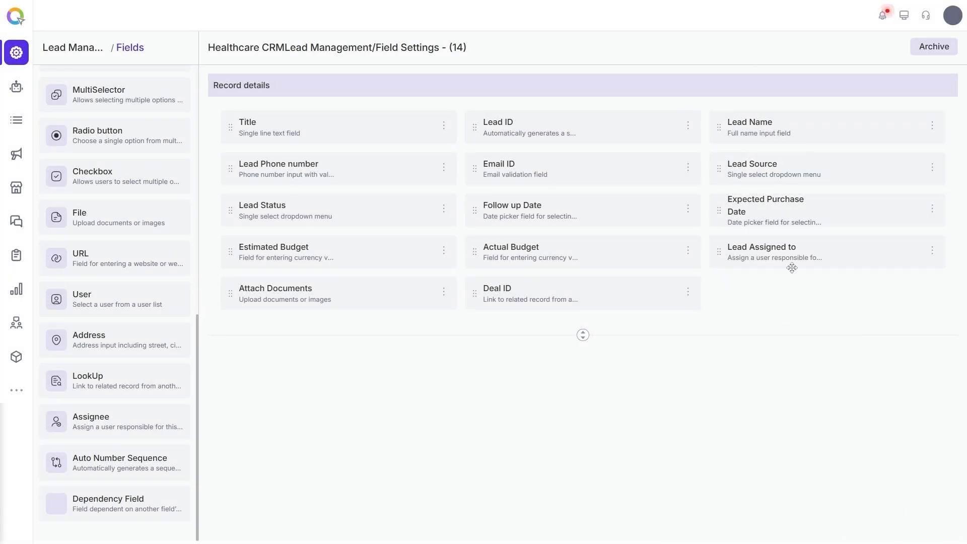